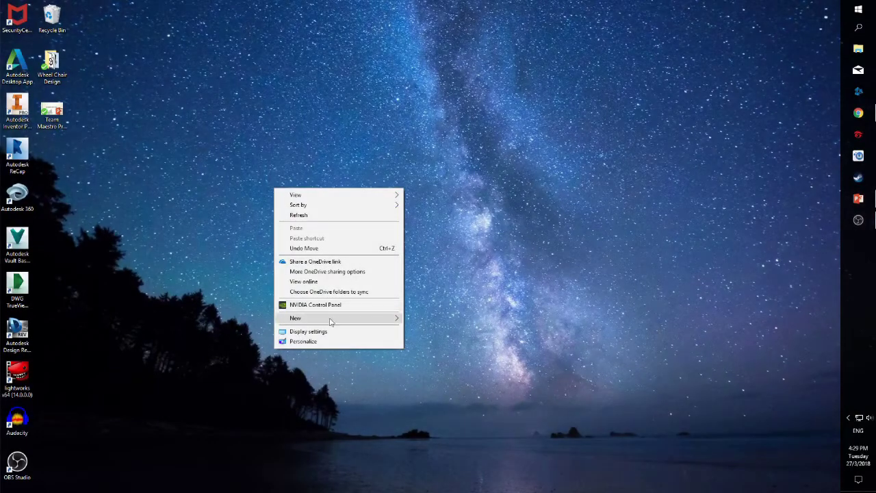
Make a new desktop folder named 'Exercise 1' beside the other icons, then launch Inventor Professional 2015
mouse_move(331, 322)
left_click(450, 318)
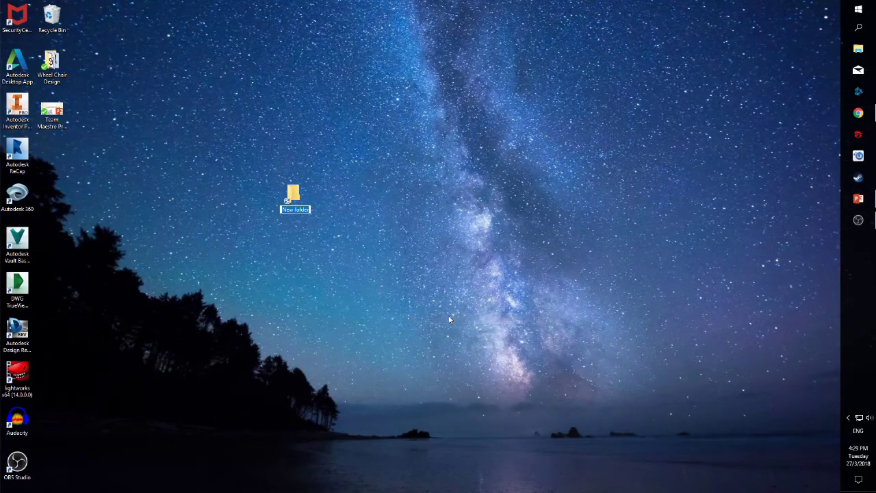
type("Exercise 1")
left_click(355, 169)
left_click_drag(294, 195, 59, 161)
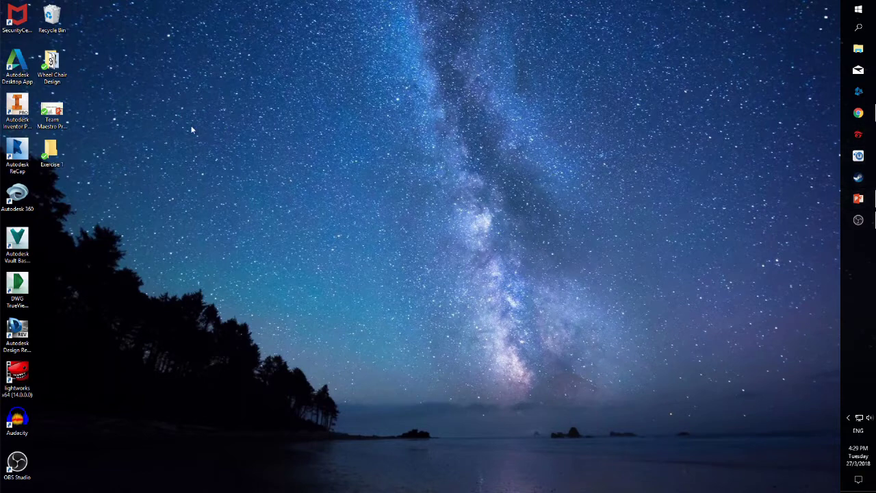
double_click(17, 108)
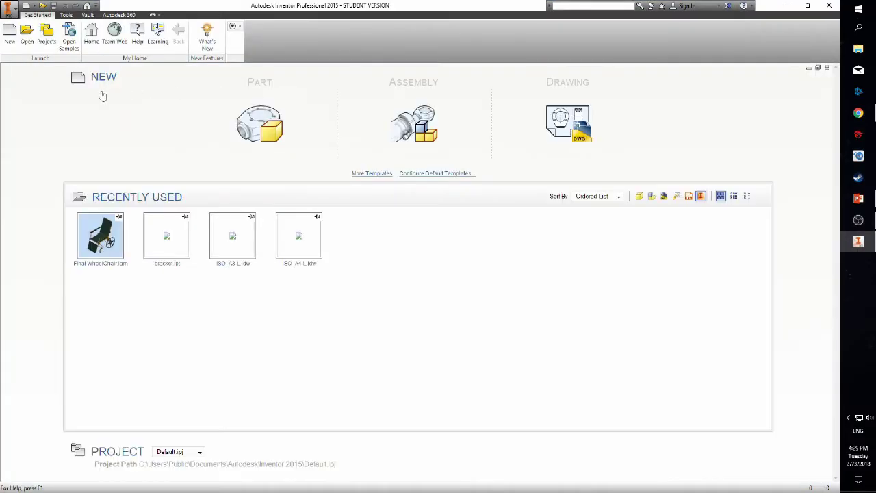
Create single-user project Ex1 with workspace Desktop\Exercise 1 and leave it as the active project
left_click(48, 37)
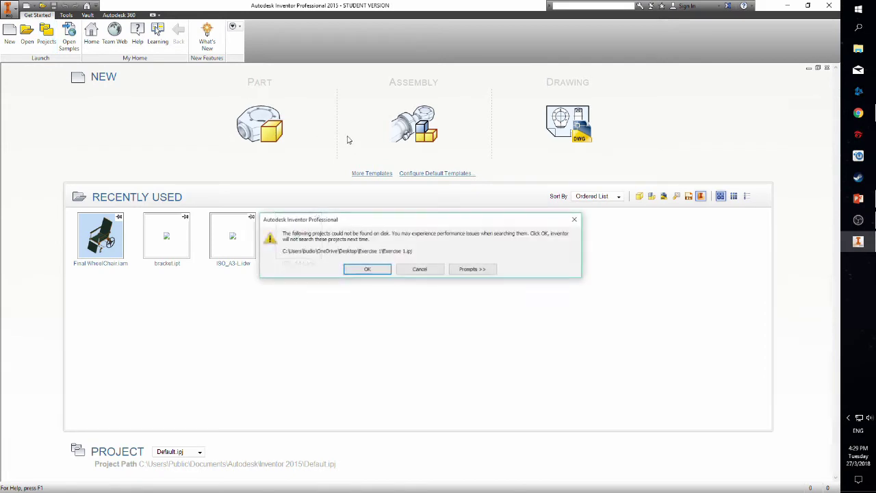
left_click(383, 267)
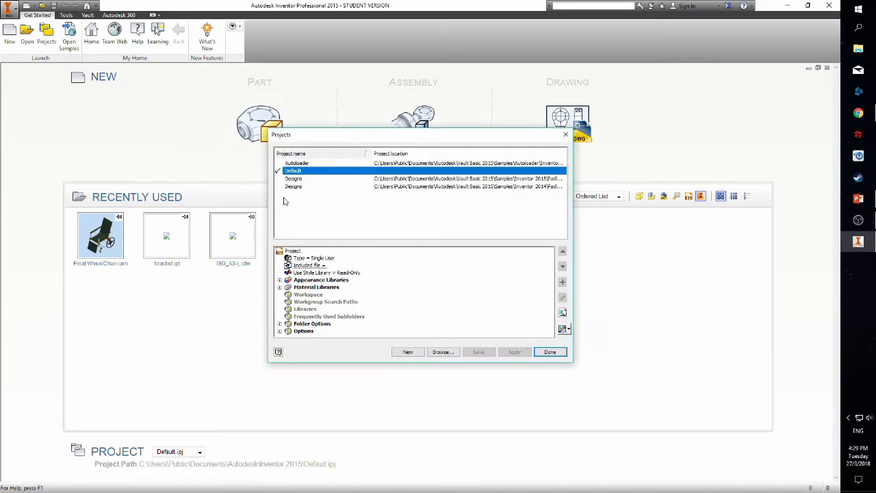
left_click(408, 351)
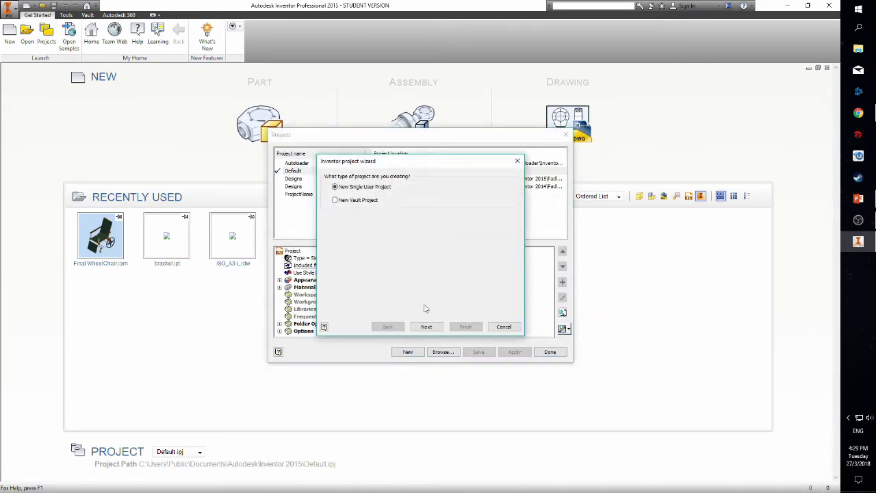
left_click(426, 327)
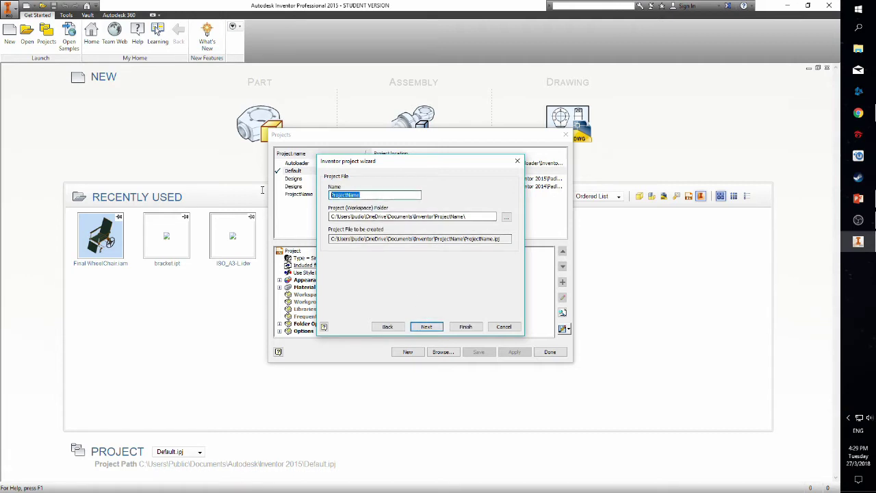
type("Ex1")
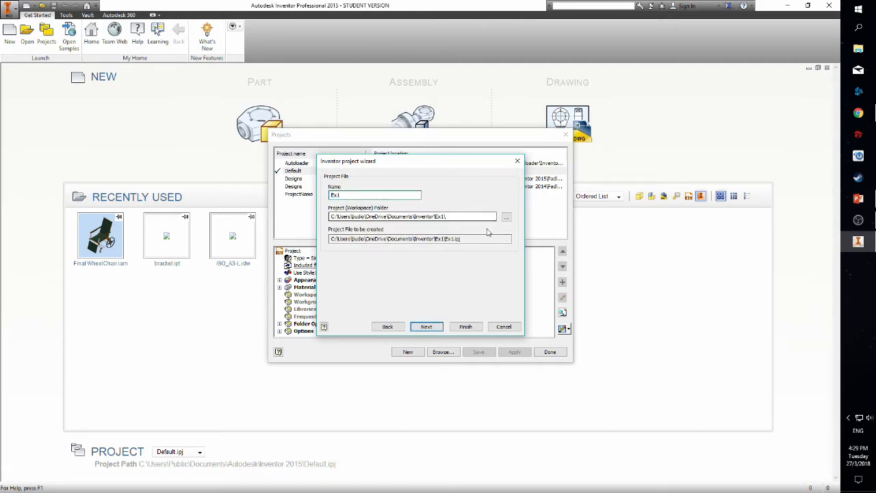
left_click(507, 217)
left_click(374, 204)
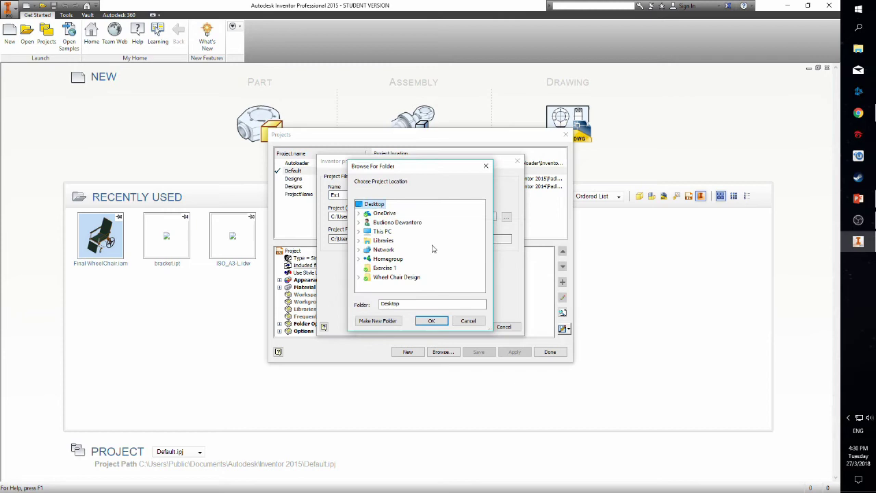
left_click(384, 268)
left_click(431, 321)
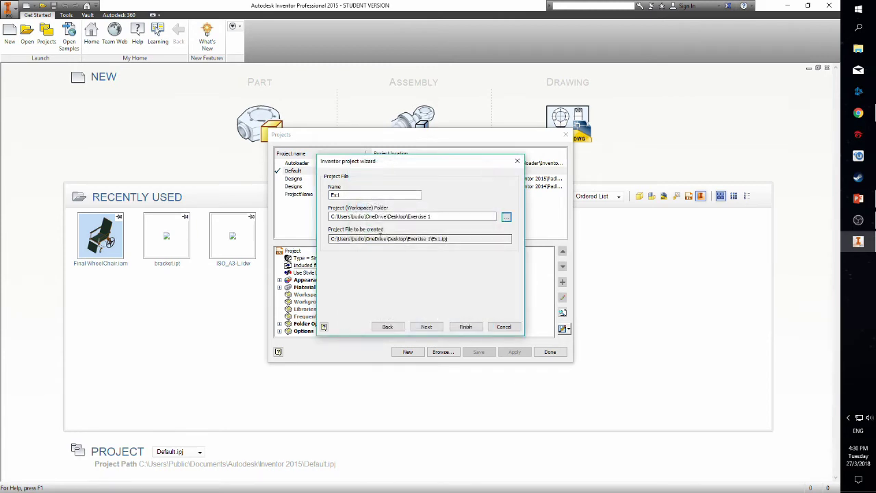
left_click(430, 326)
left_click(462, 327)
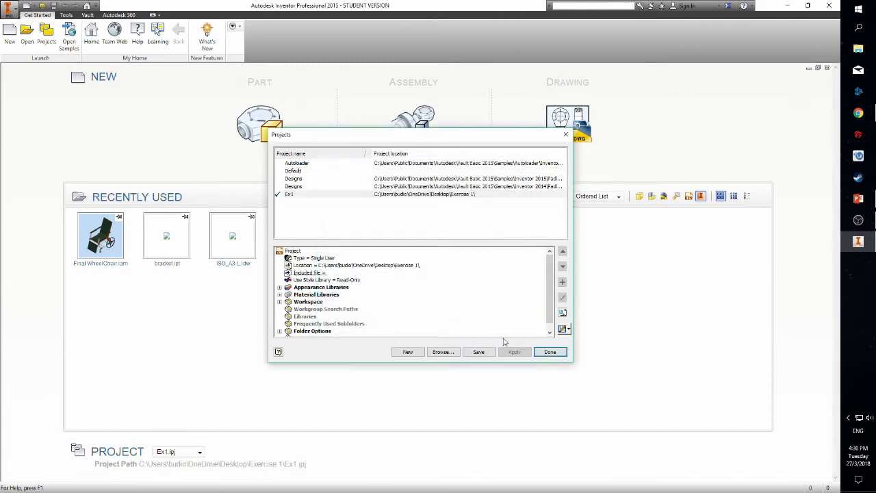
left_click(549, 352)
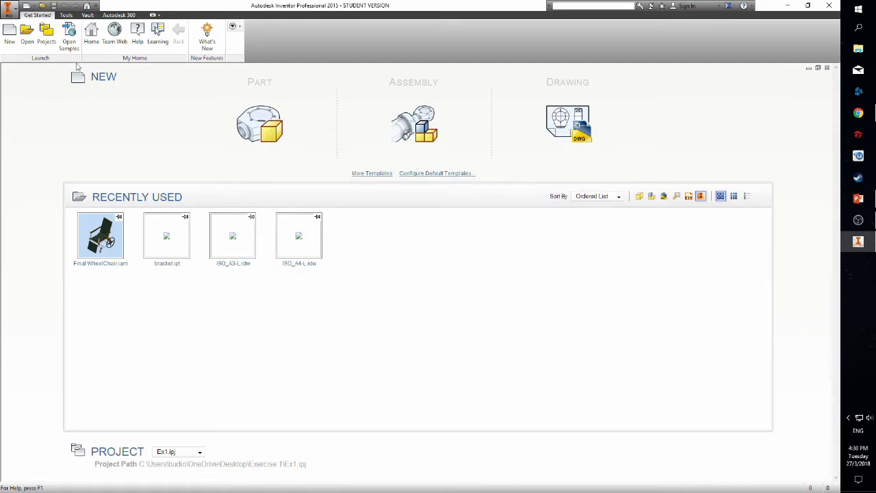
Start a new part from the Metric Standard (mm).ipt template
left_click(10, 33)
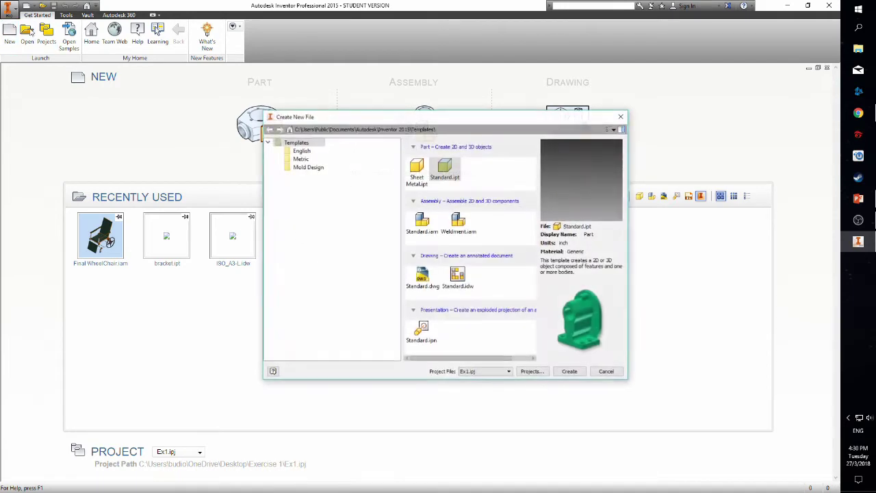
left_click(309, 159)
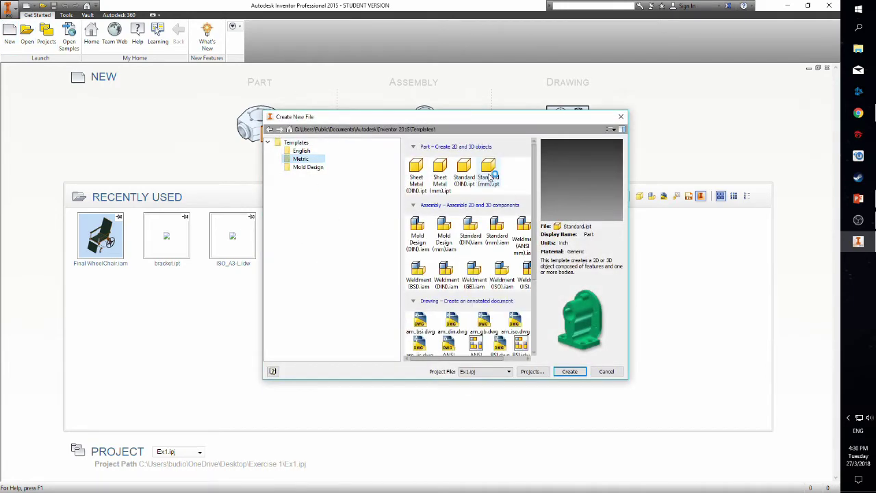
double_click(488, 170)
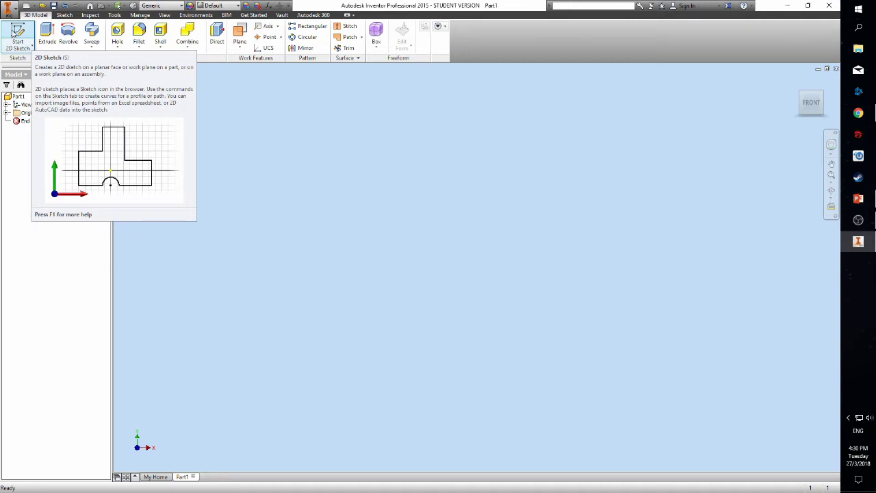
Start a 2D sketch on the Origin XZ Plane and rotate the view so the axes read normally
left_click(14, 34)
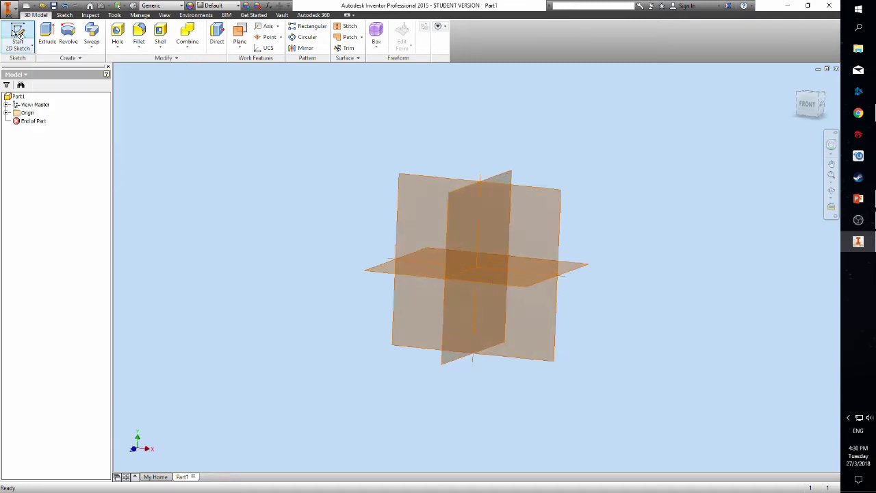
left_click(8, 113)
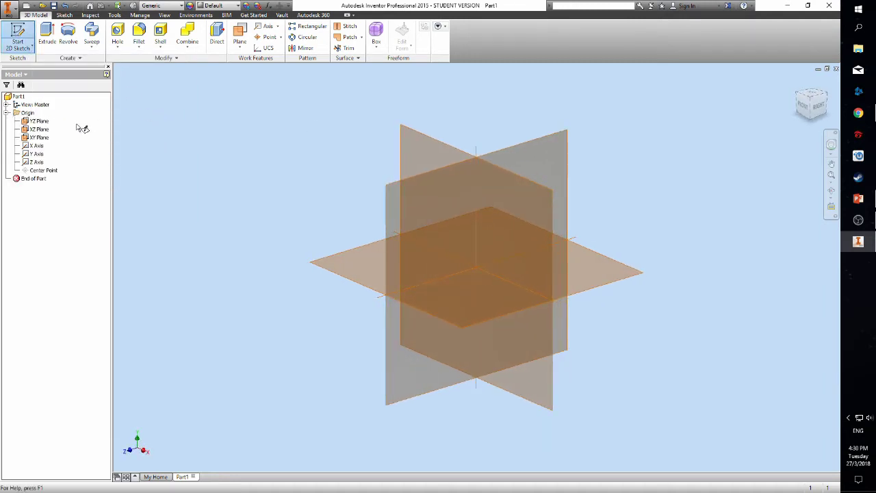
left_click(42, 133)
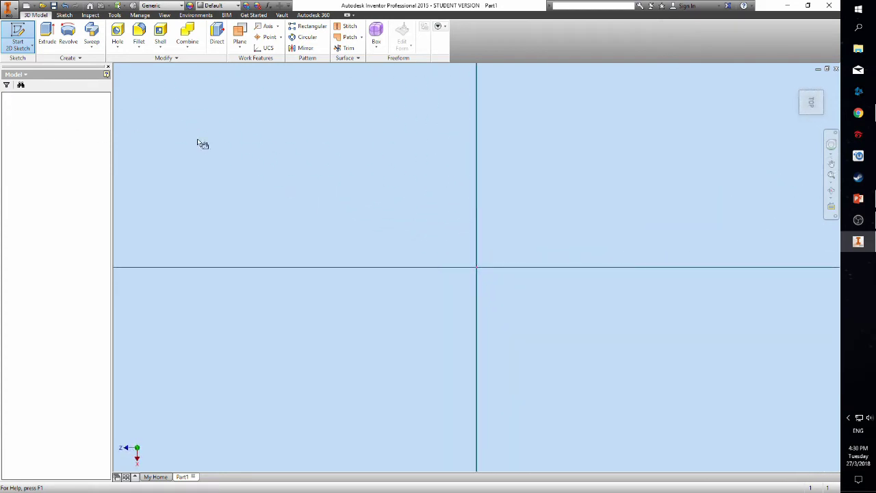
left_click(824, 83)
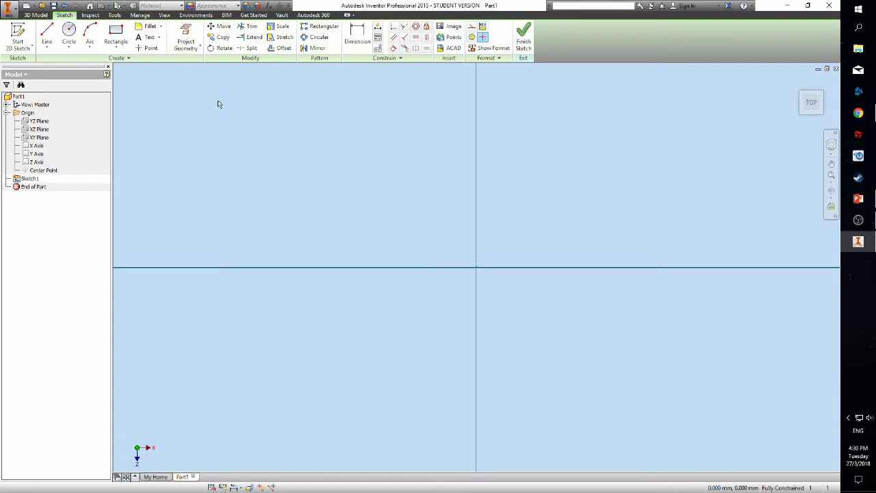
Project the Origin X Axis into the sketch with Project Geometry
left_click(182, 48)
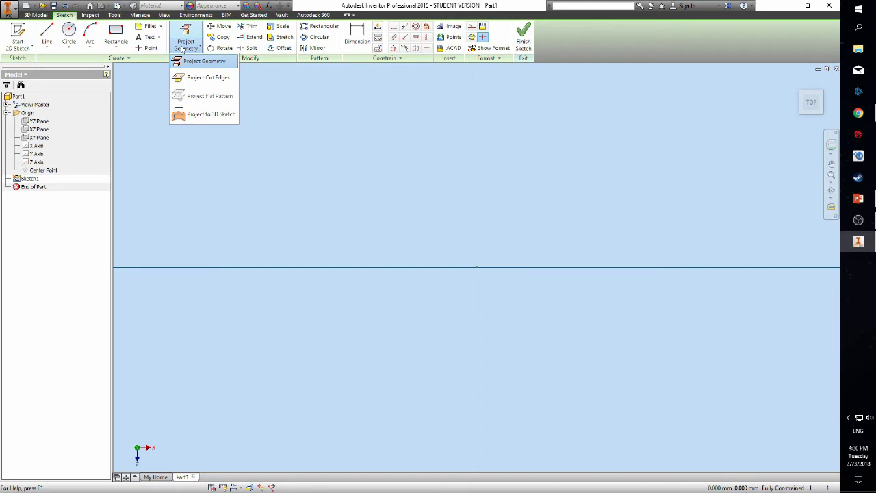
left_click(193, 63)
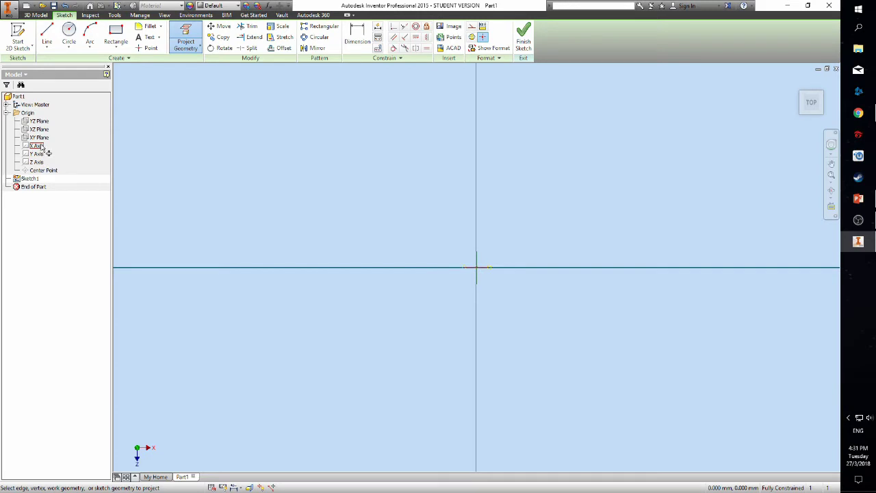
left_click(41, 146)
key("Escape")
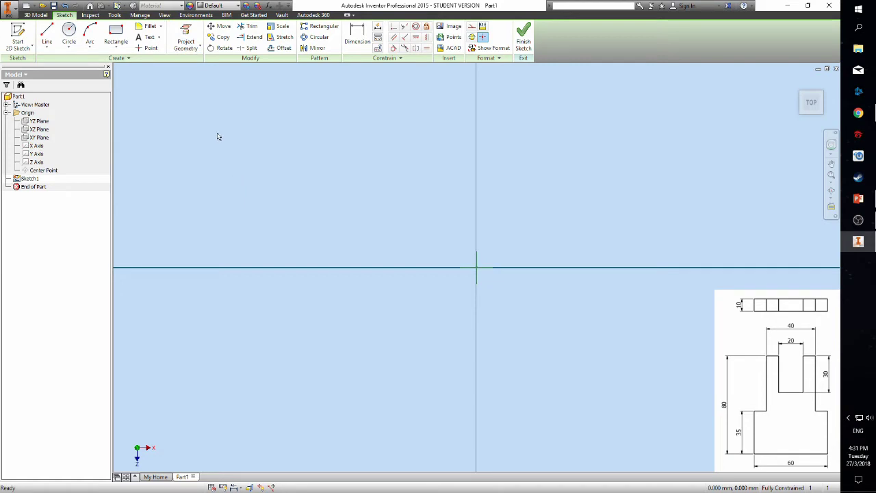
Draw a 30 mm bottom line from the origin and a vertical line up from its end
left_click(46, 36)
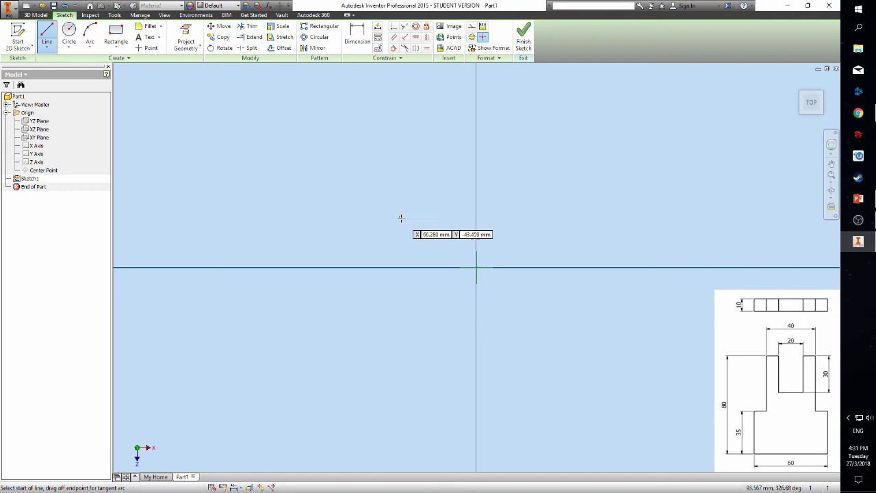
left_click(476, 268)
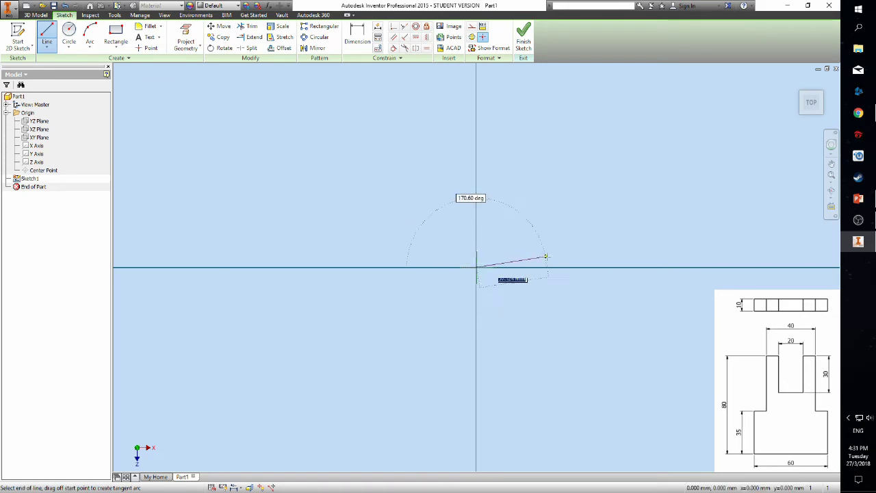
type("30")
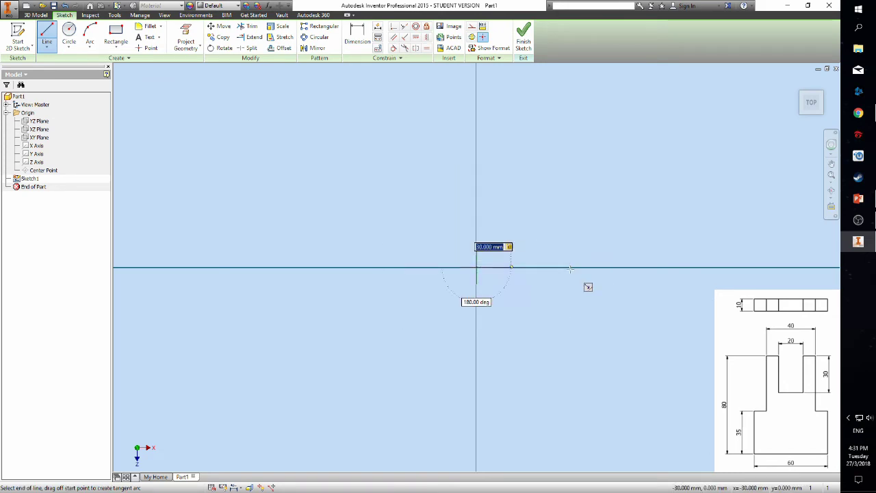
key("Return")
scroll(532, 219, "down", 2)
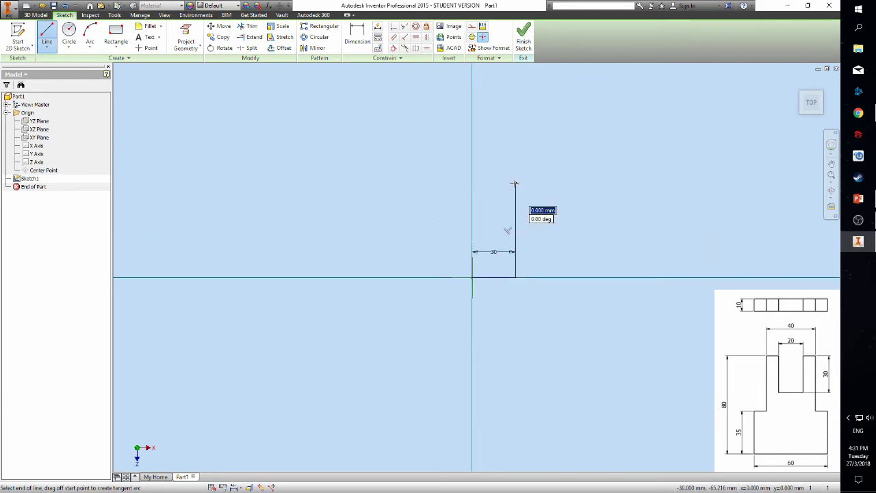
left_click(516, 184)
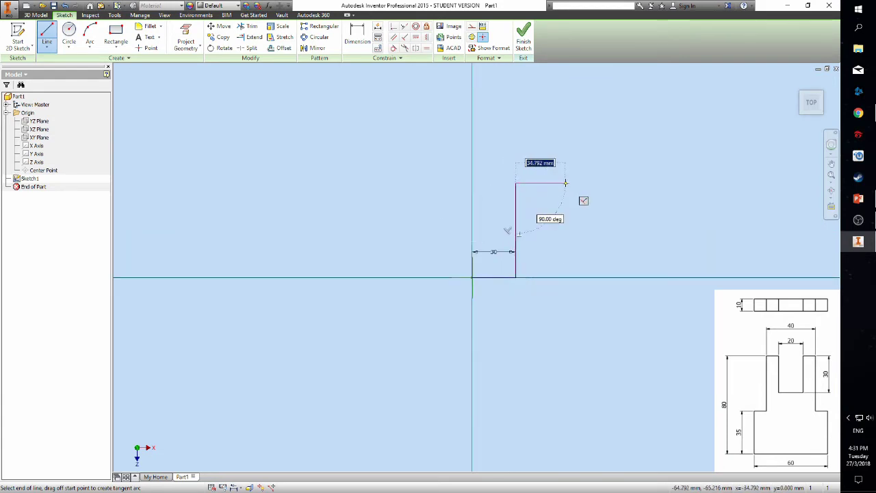
Dimension the vertical line at 35 mm and move the 30 dimension below the baseline
left_click(357, 35)
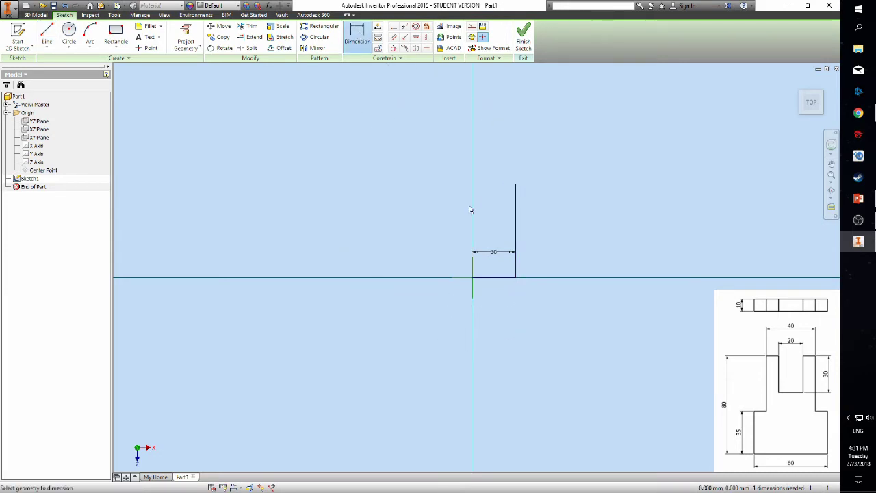
left_click(517, 203)
left_click(568, 218)
type("35")
key("Return")
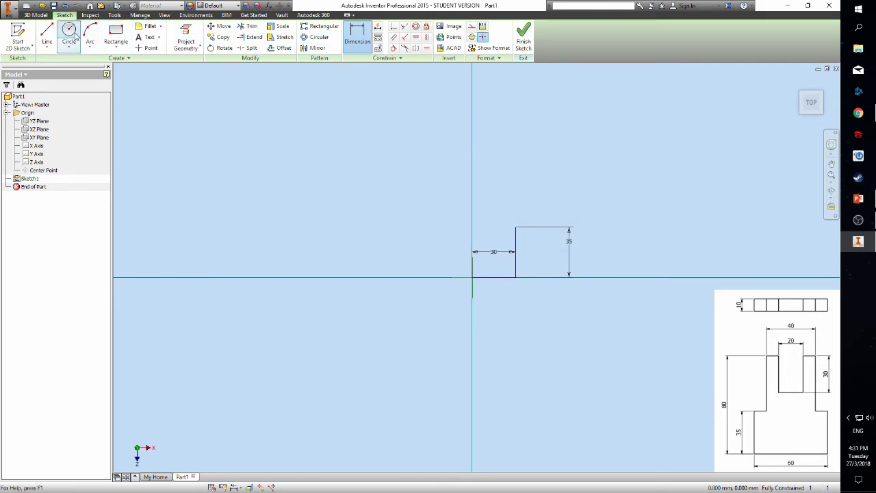
left_click(47, 33)
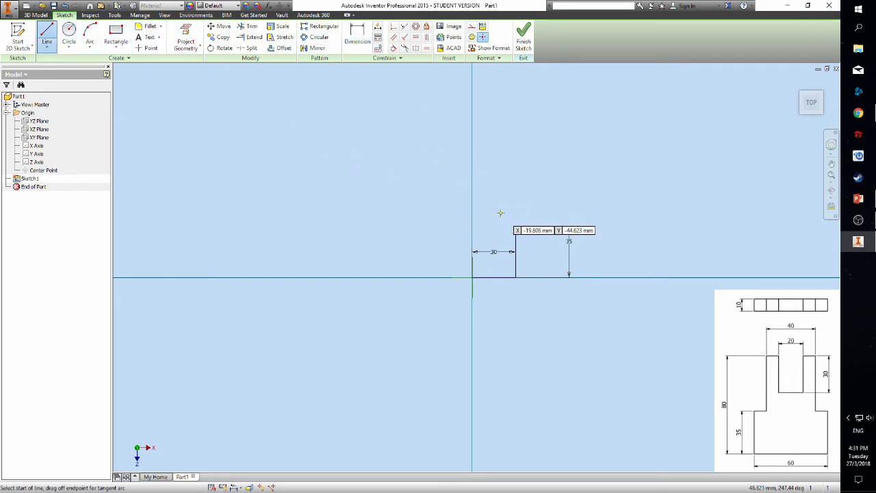
left_click_drag(495, 253, 492, 303)
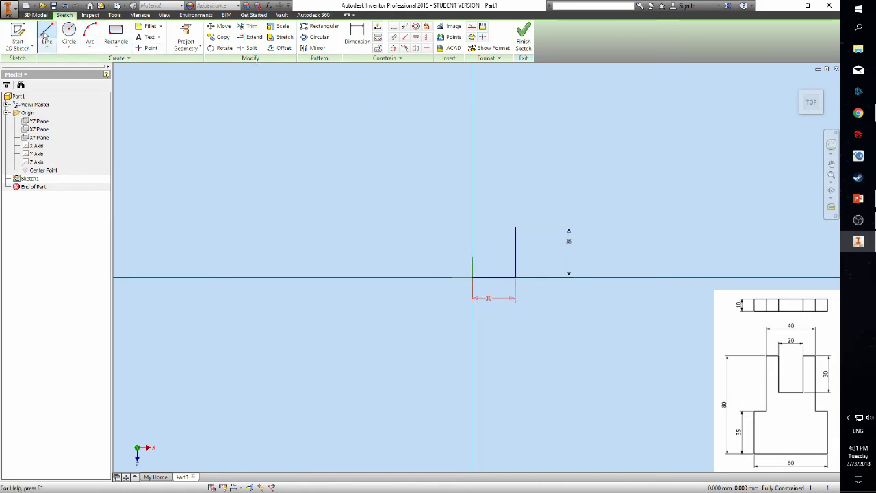
Continue the outline with 10, 45, 10, 30 and 20 mm segments down into the slot
left_click(47, 33)
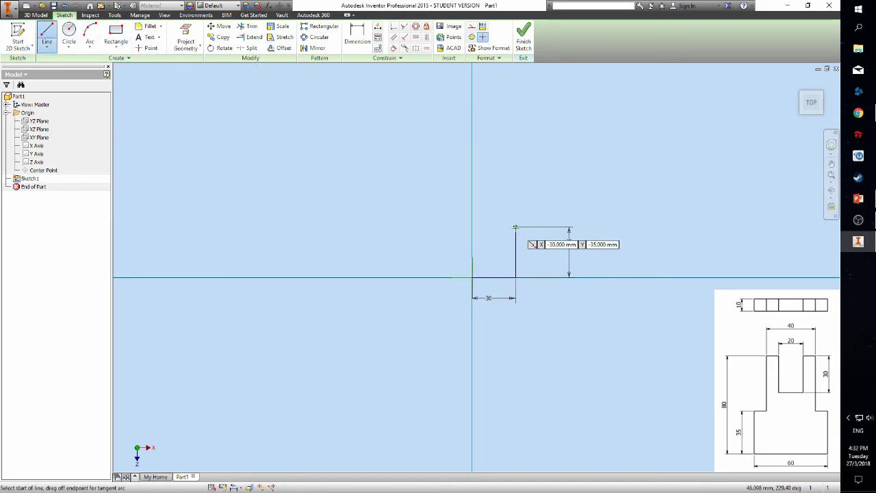
left_click(515, 227)
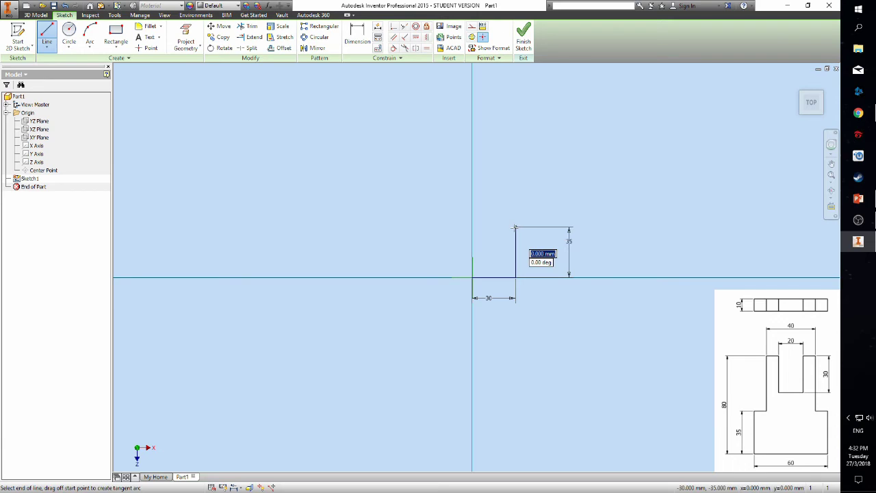
type("10")
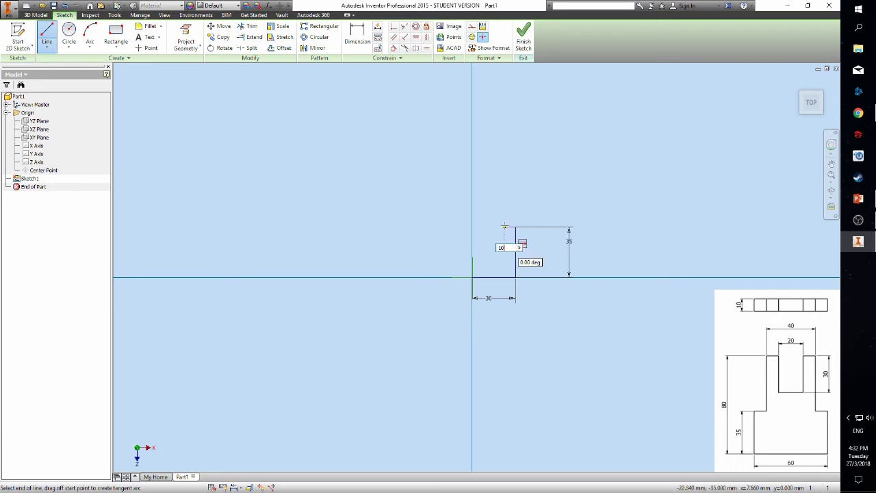
key("Return")
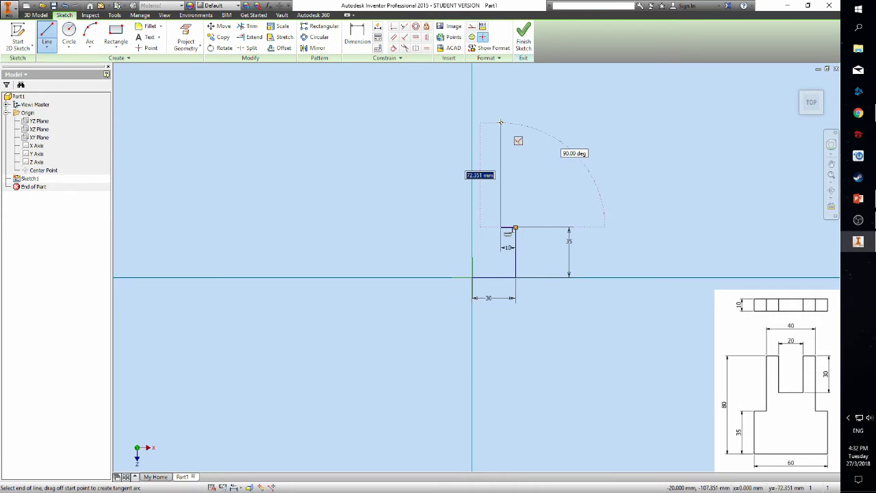
type("45")
key("Return")
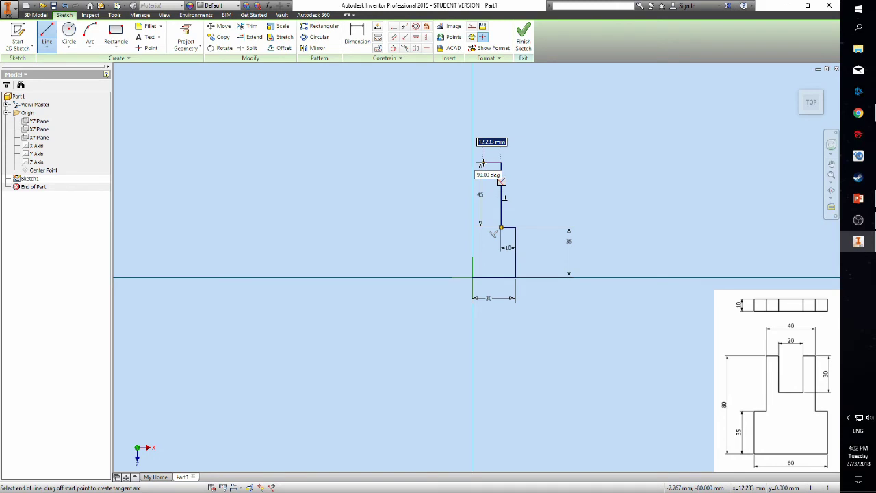
type("10")
key("Return")
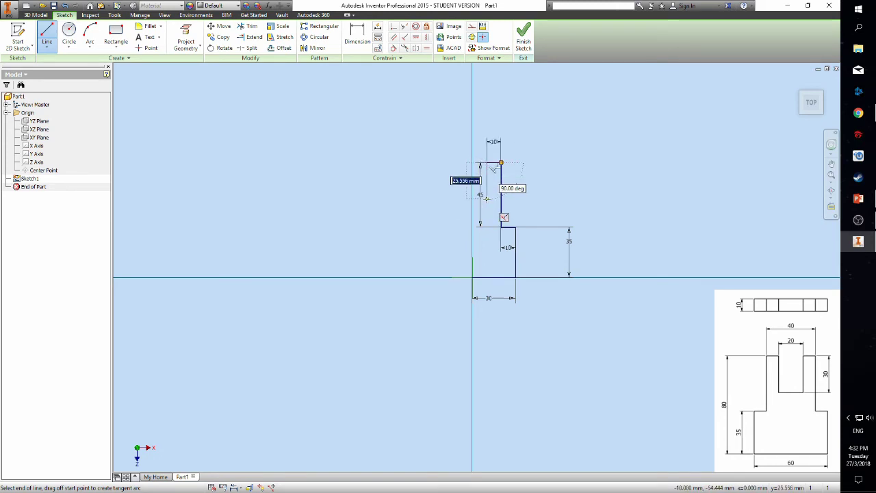
type("30")
key("Return")
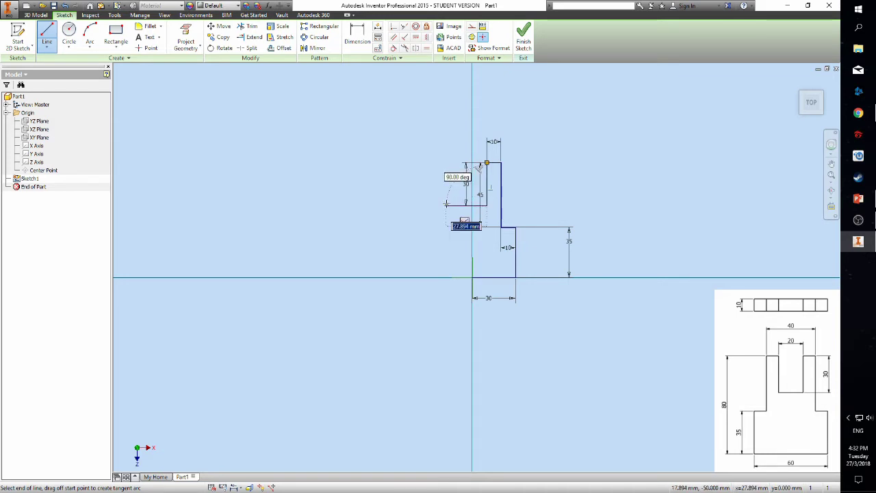
type("20")
key("Return")
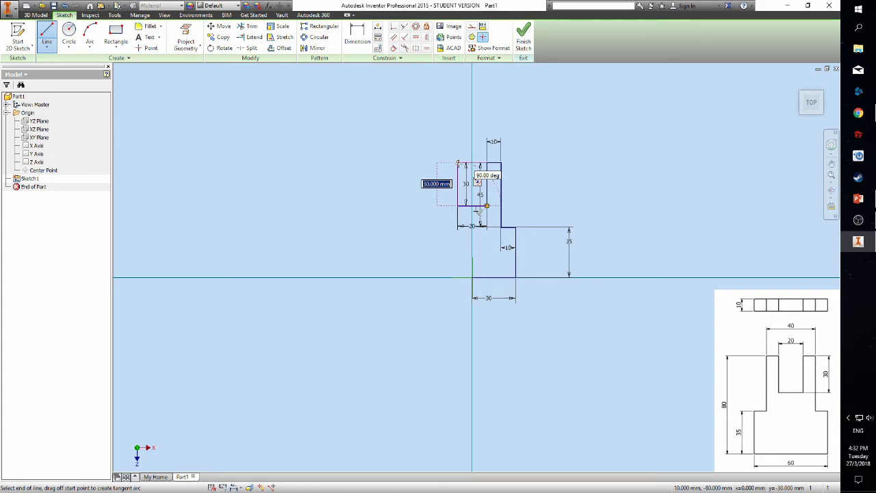
Finish the left side with 30, 10, 45, 10 and 35 mm lines and close the 30 mm bottom edge
left_click(458, 163)
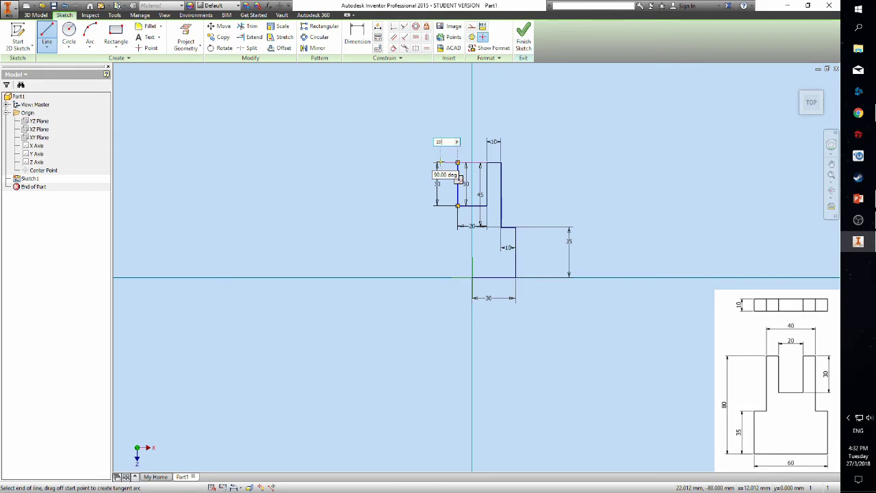
left_click(444, 163)
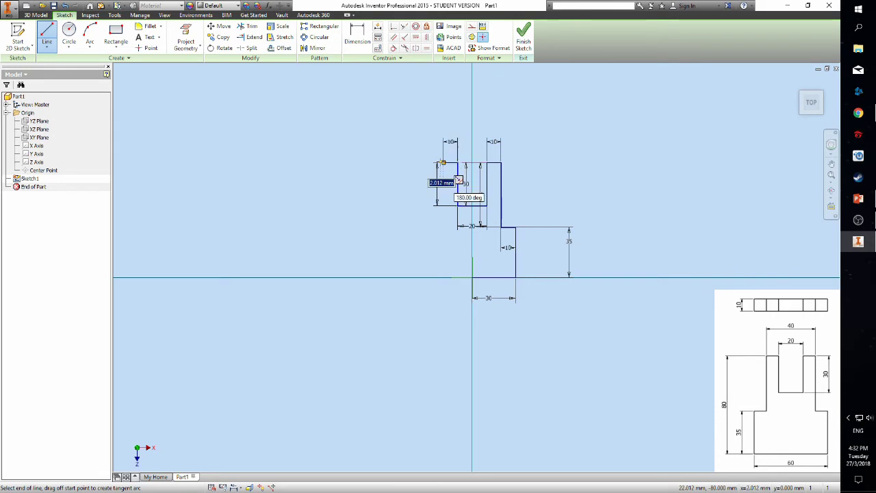
left_click(444, 226)
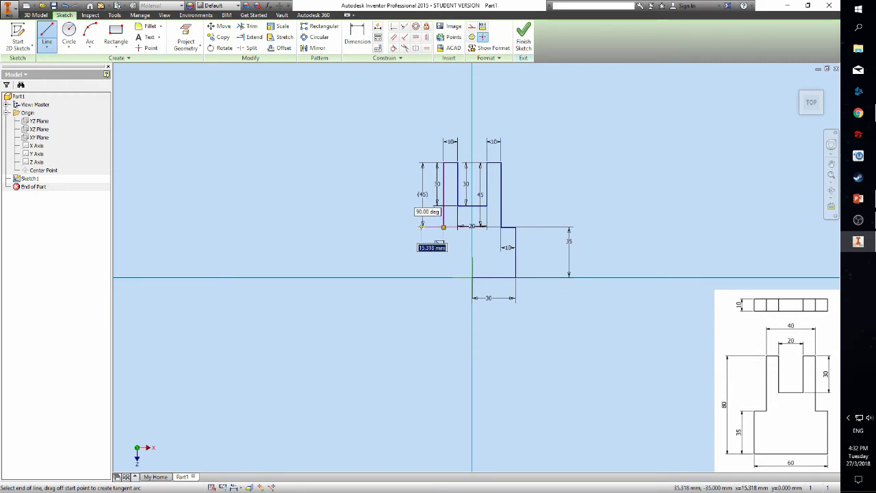
left_click(429, 226)
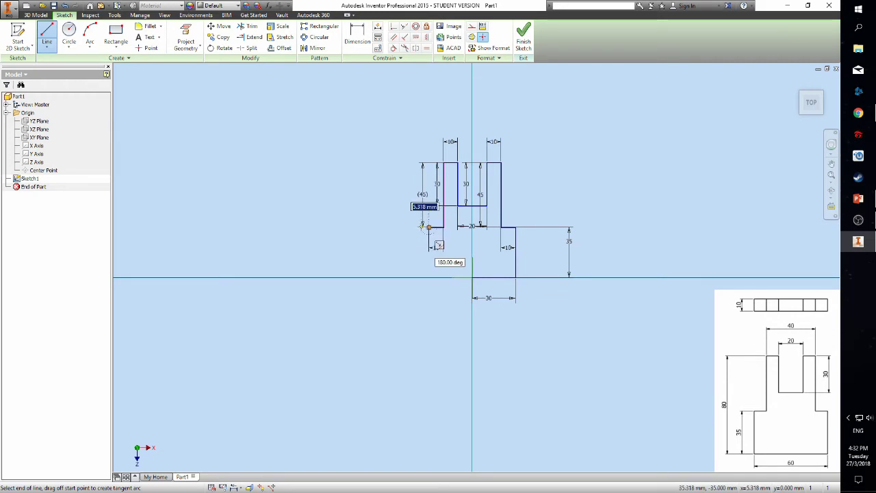
double_click(429, 278)
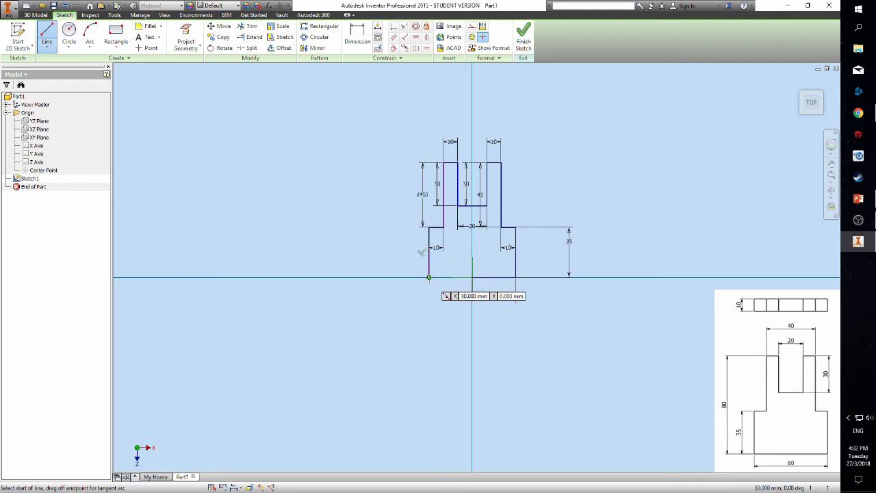
left_click(473, 277)
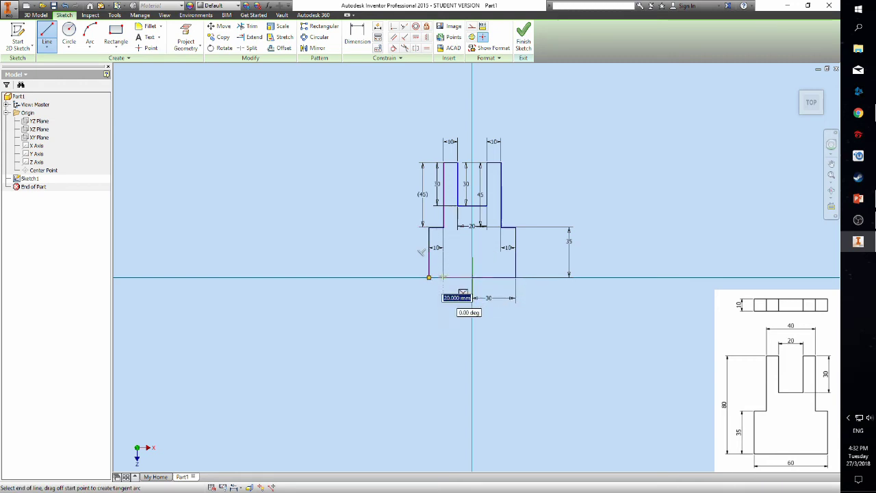
double_click(429, 277)
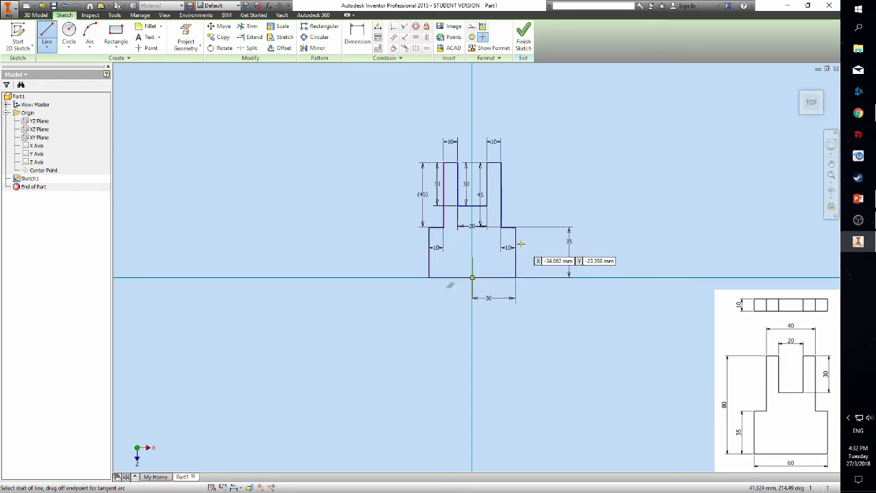
key("Escape")
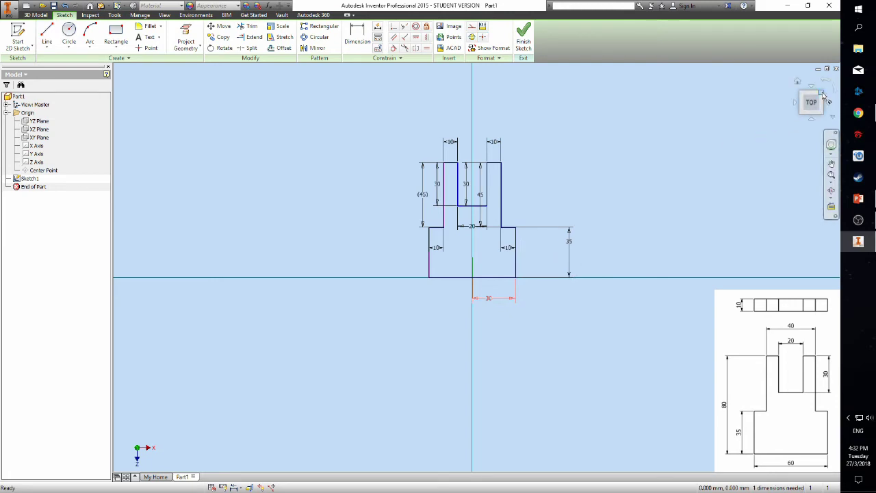
Finish the sketch and extrude the profile 10 mm symmetrically into a solid bracket
left_click_drag(812, 103, 750, 115)
scroll(623, 132, "down", 5)
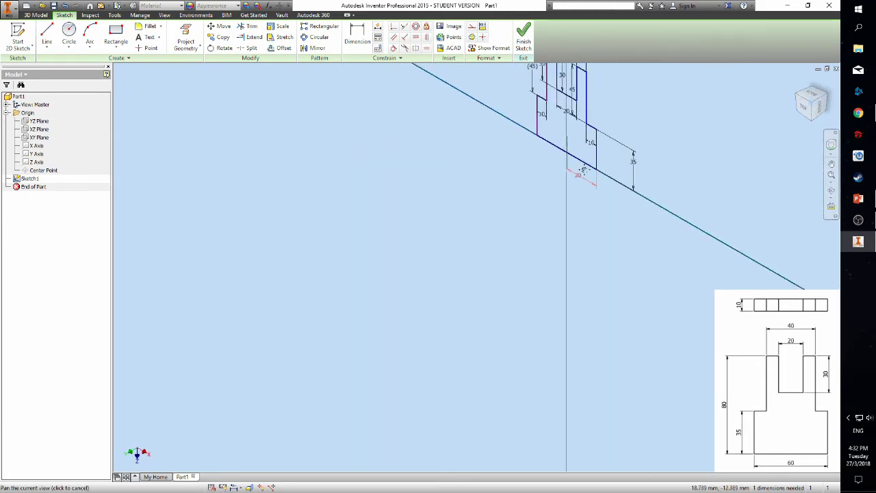
left_click(524, 35)
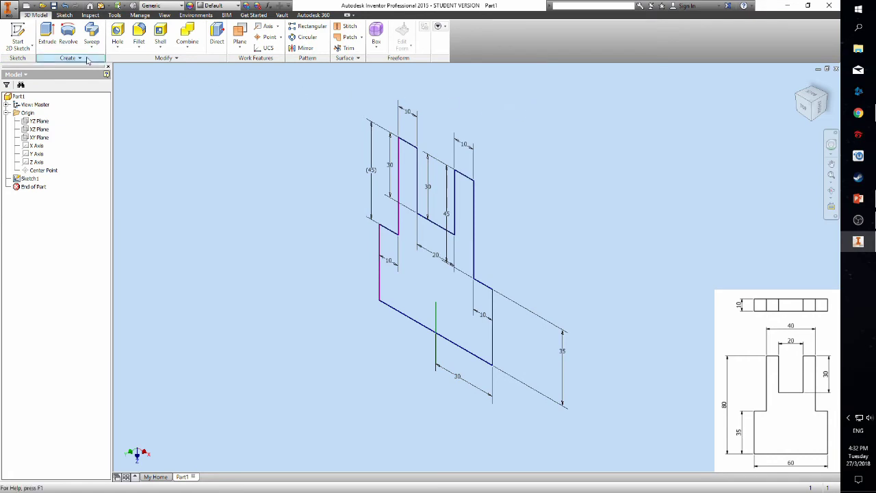
left_click(52, 43)
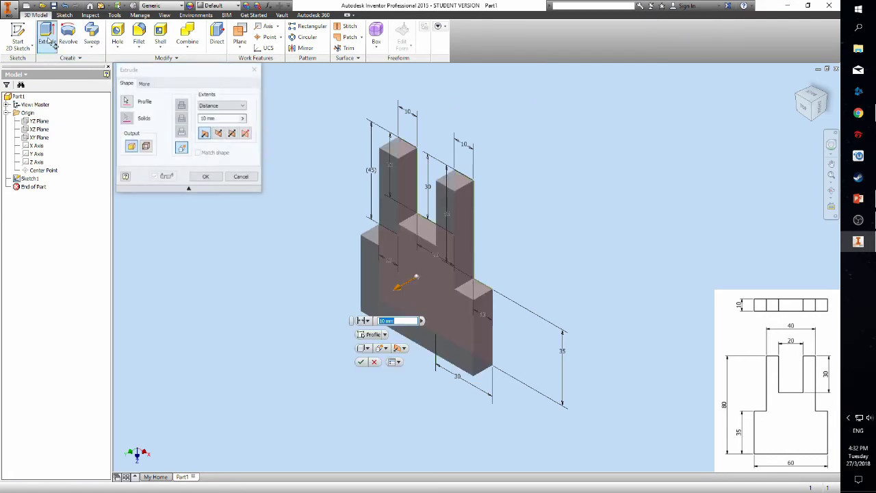
left_click(233, 134)
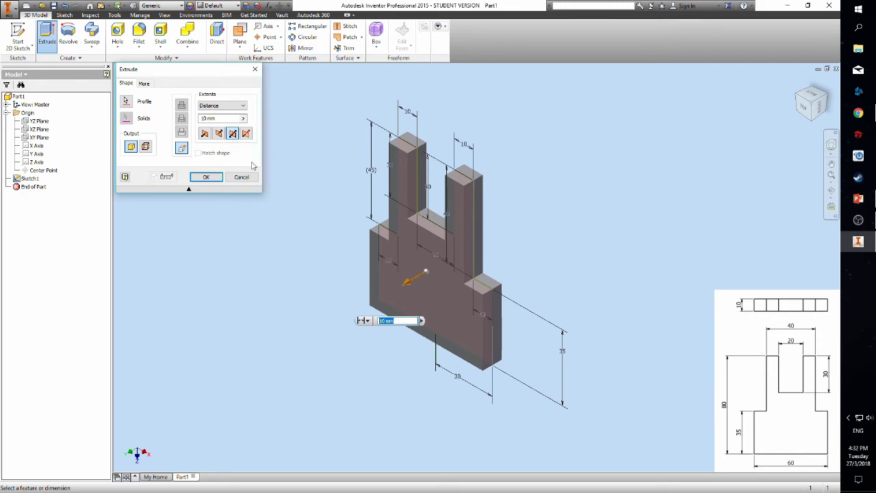
left_click(214, 177)
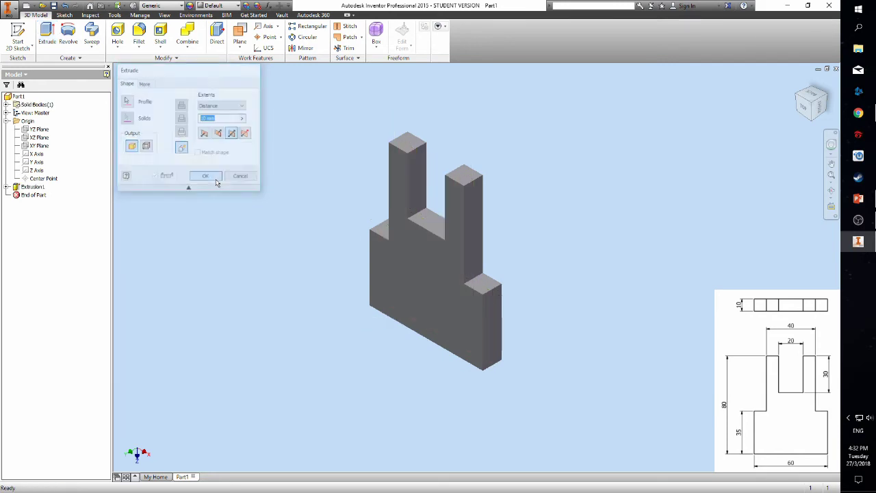
middle_click_drag(284, 170, 315, 167)
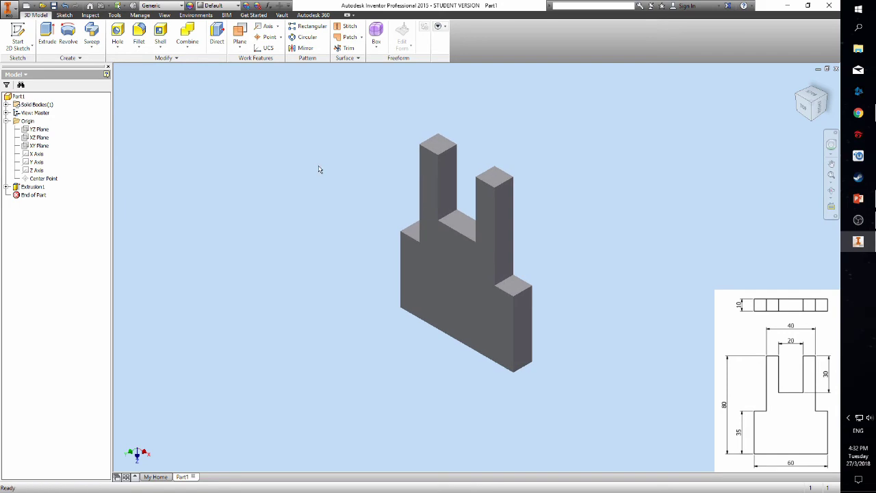
Save the bracket part as Ex1.ipt in the Exercise 1 project folder
left_click(5, 9)
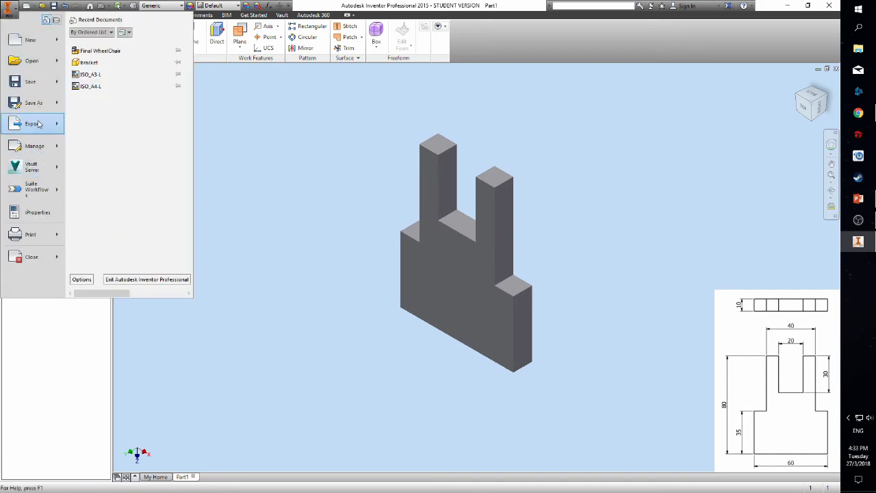
left_click(34, 104)
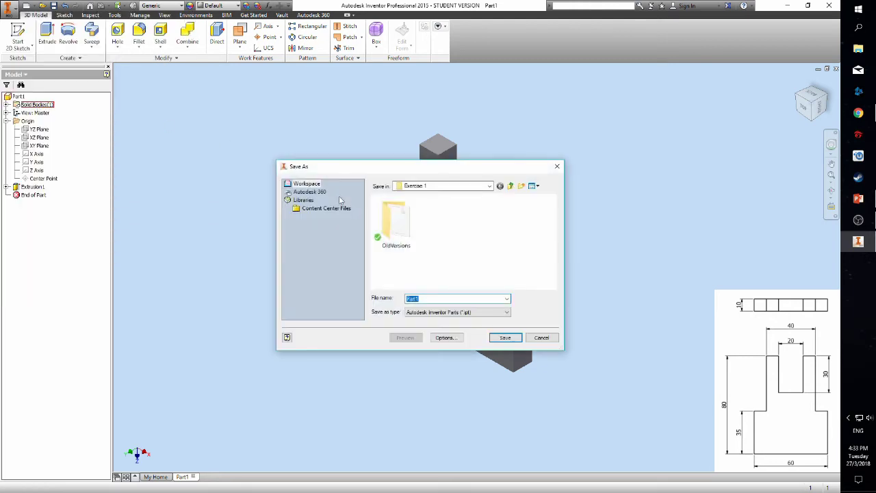
type("Ex1")
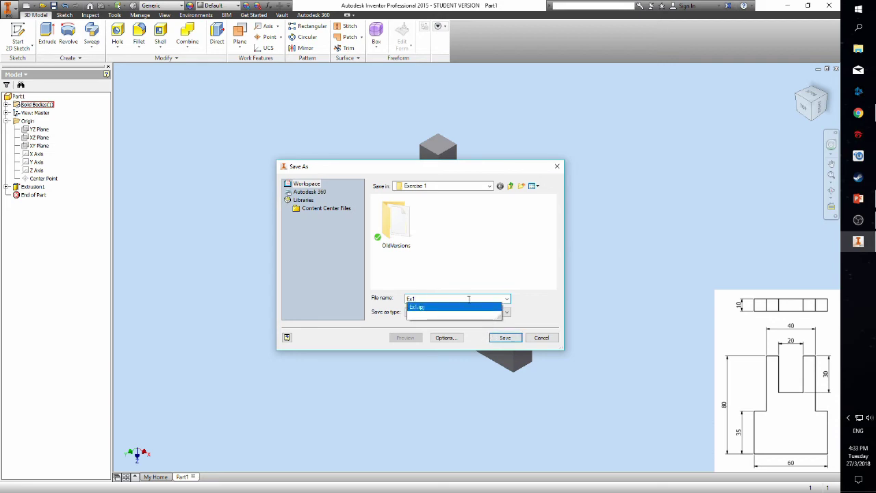
left_click(506, 337)
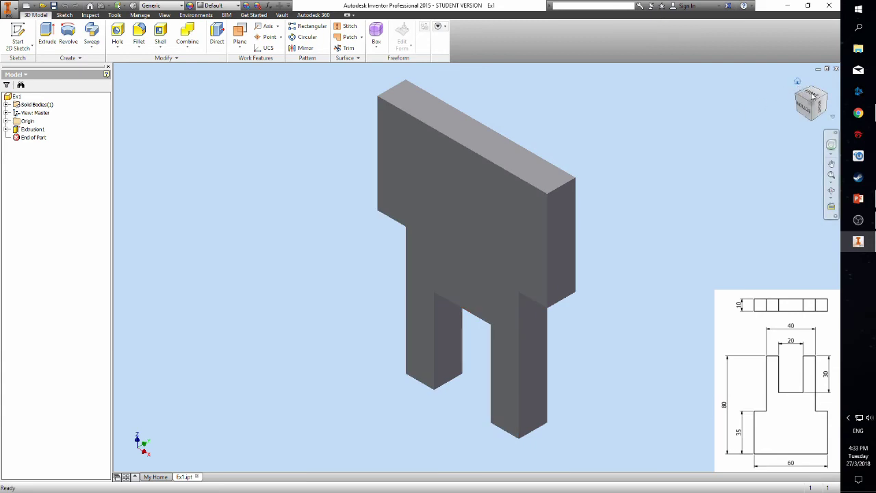
Orbit with the ViewCube to an isometric corner view and set it as the Home view
left_click(817, 99)
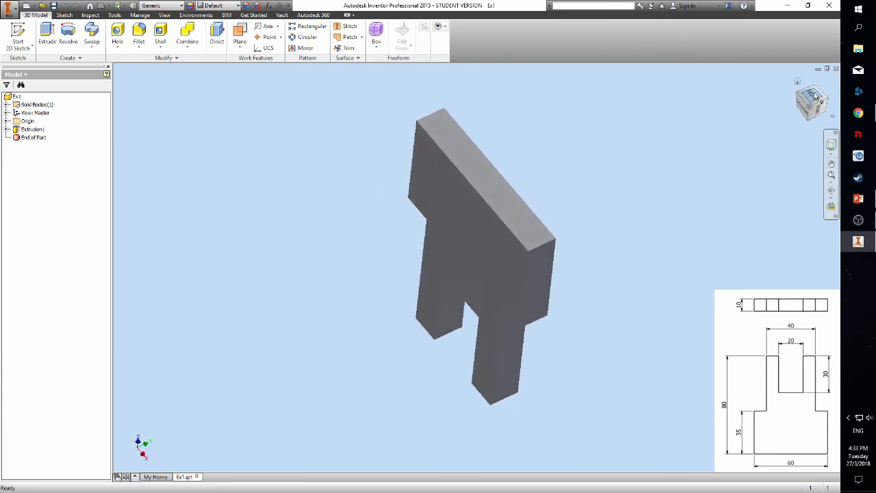
left_click(821, 96)
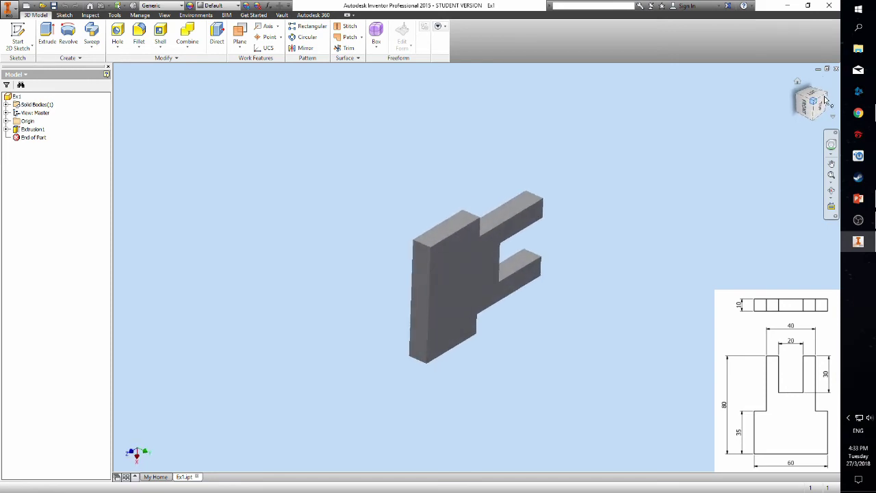
left_click(804, 113)
left_click(805, 113)
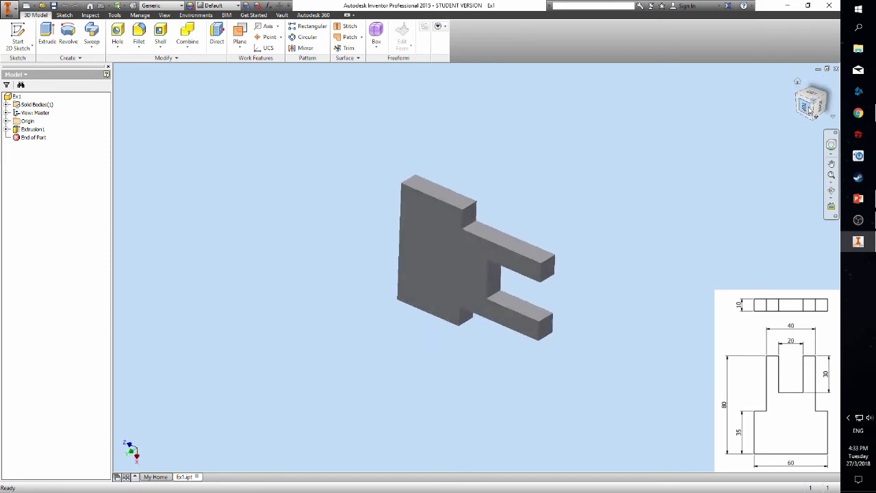
left_click(825, 86)
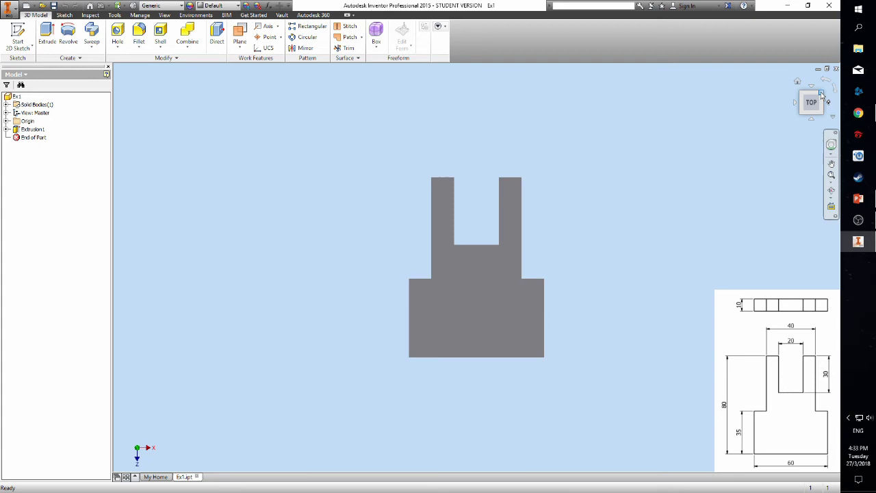
left_click(821, 101)
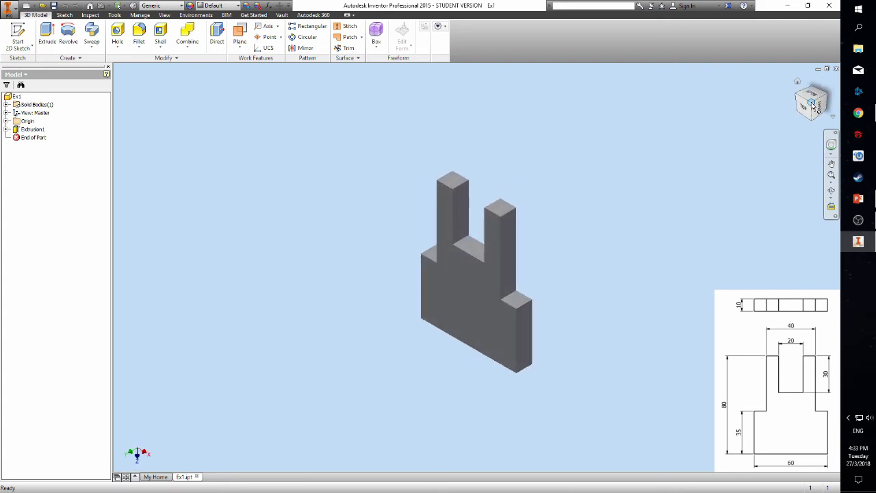
right_click(814, 105)
mouse_move(779, 179)
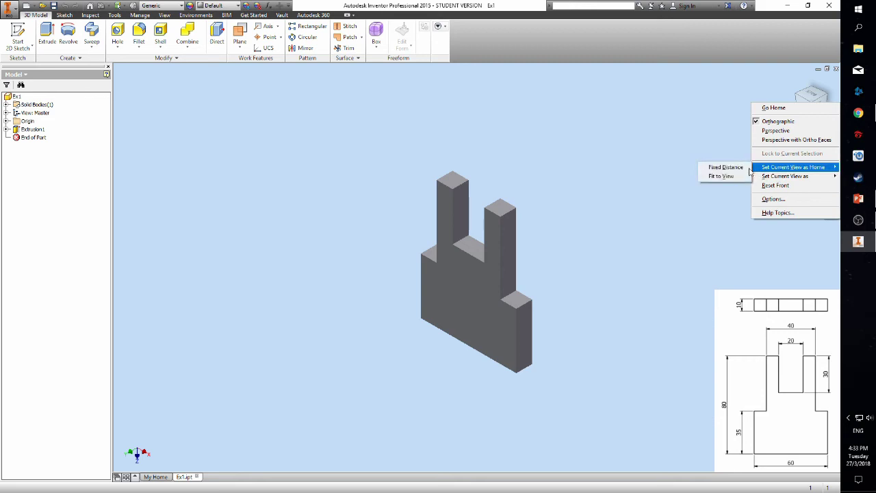
left_click(734, 170)
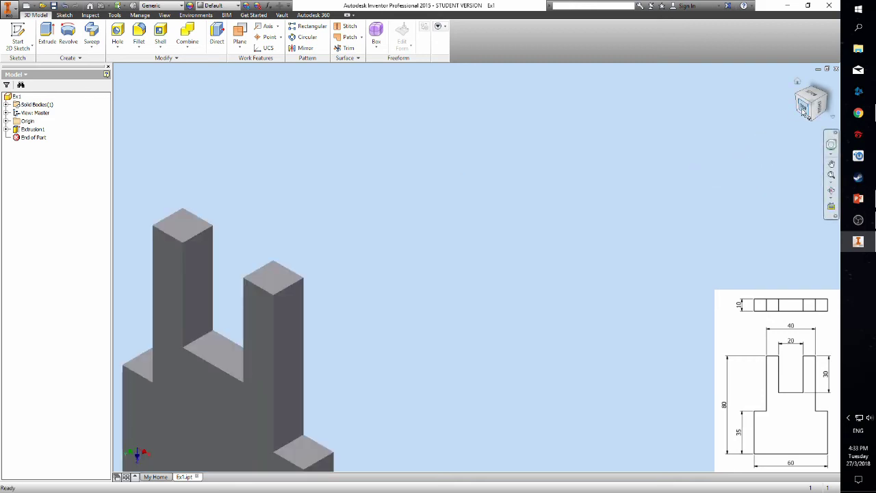
Define the flat profile view as the Front view, then return to the Home view
left_click(810, 104)
right_click(810, 108)
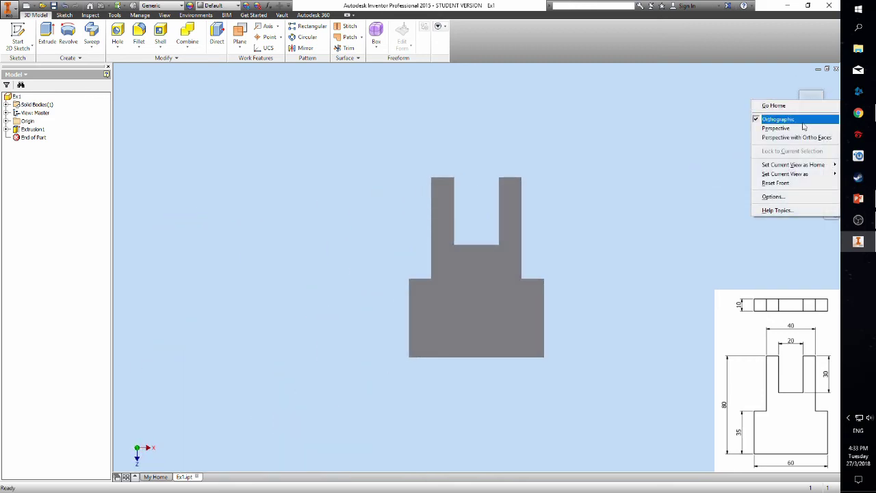
mouse_move(788, 176)
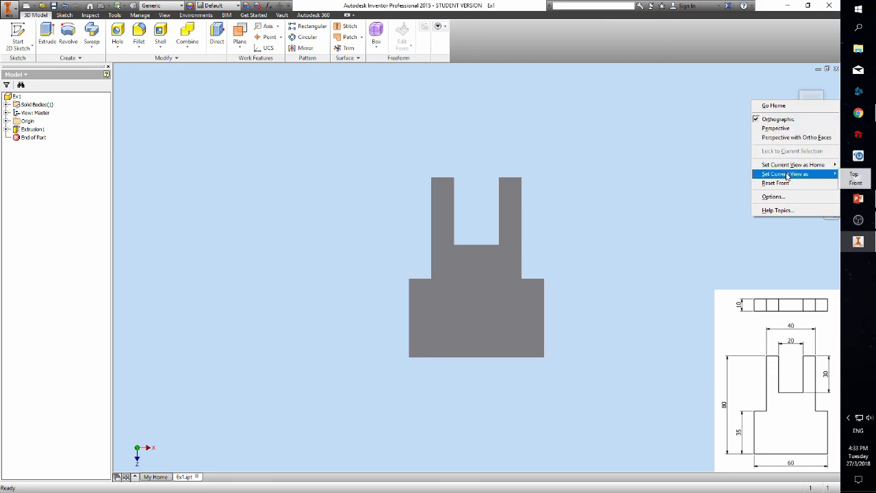
left_click(850, 185)
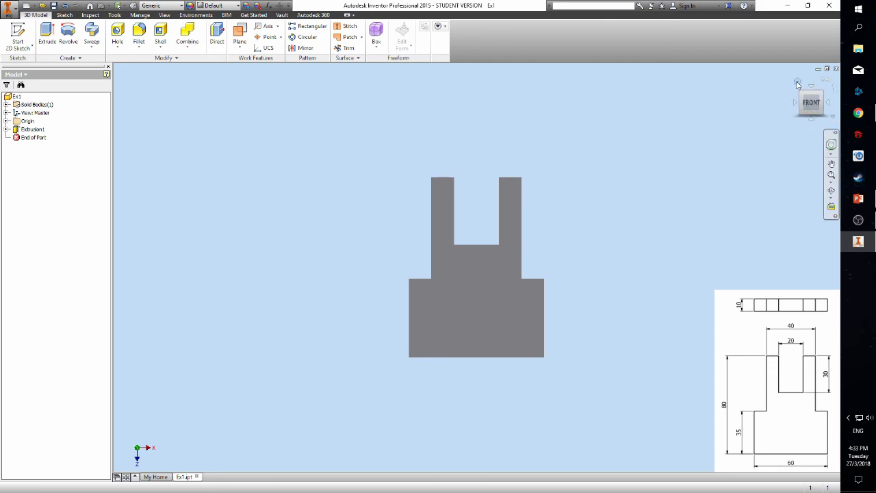
left_click(798, 84)
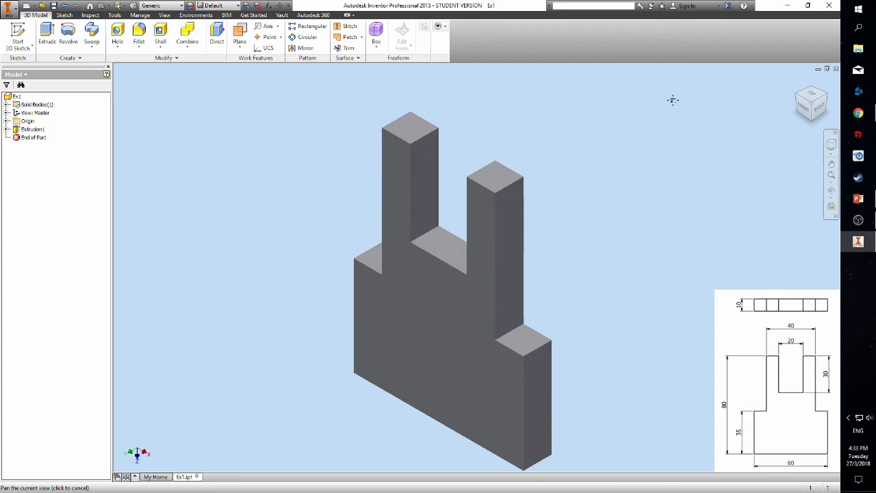
In iProperties' Physical tab, set the material to Aluminum 6061 and apply it
left_click(8, 9)
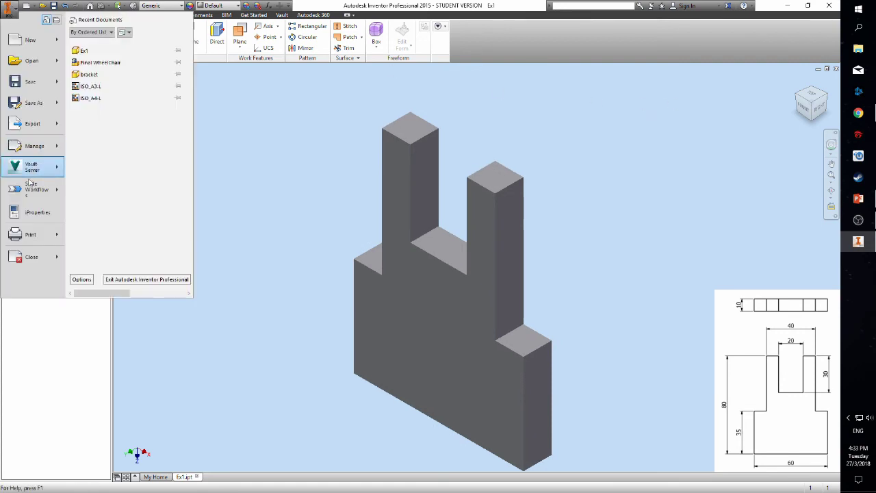
left_click(27, 211)
left_click(463, 120)
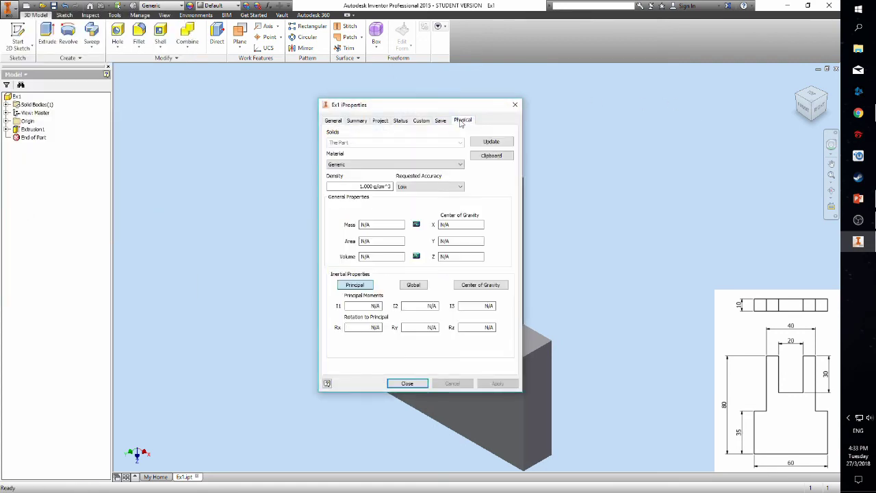
left_click(418, 164)
scroll(374, 212, "up", 5)
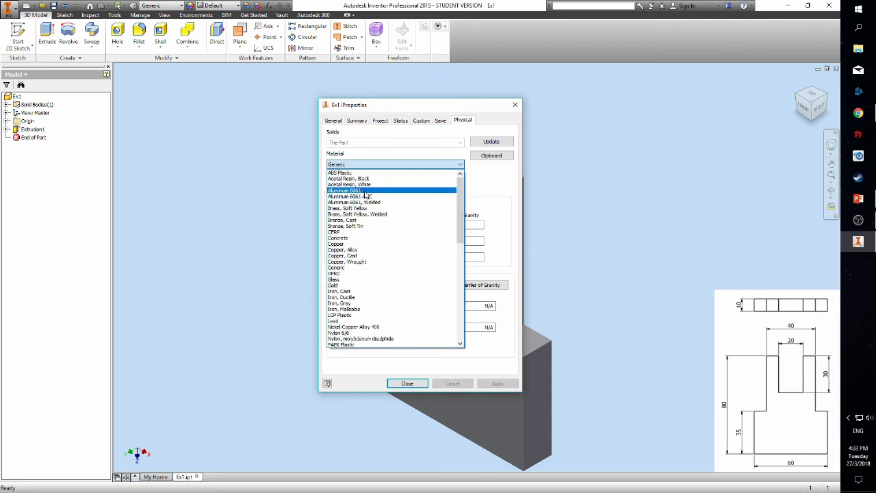
left_click(365, 191)
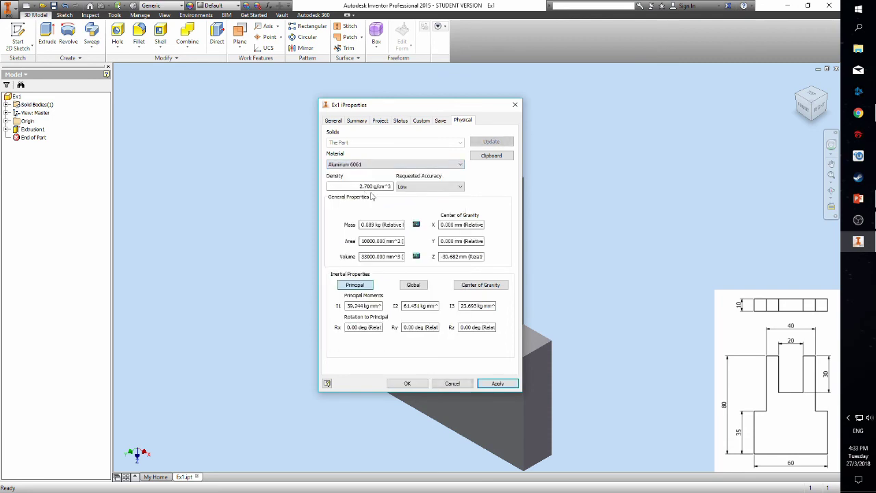
left_click(496, 384)
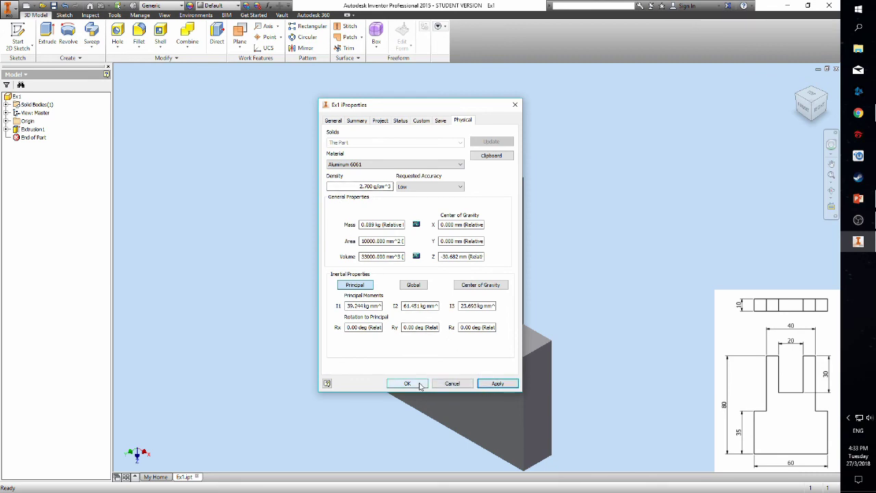